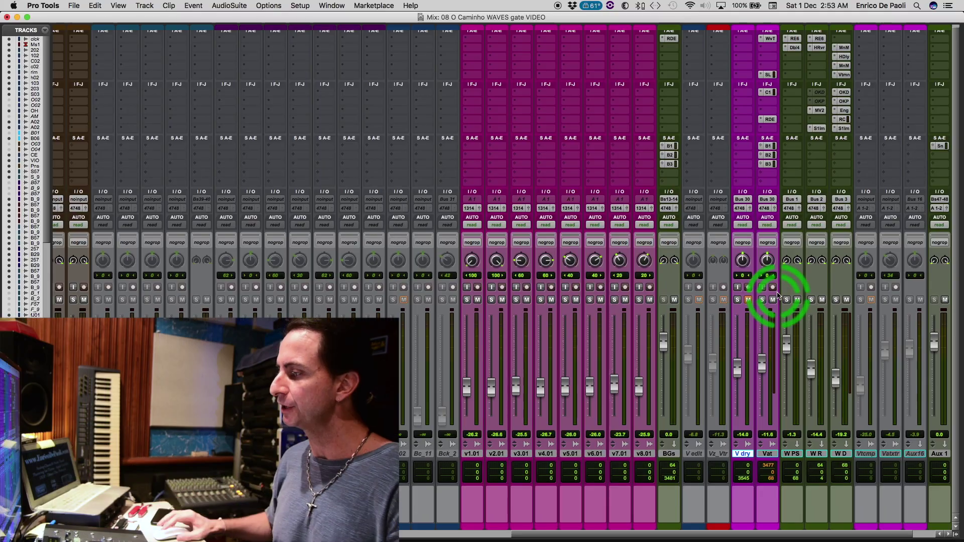
Open the Waves Tune insert on the Vat track and examine its pitch correction display
{"action": "left_click", "coordinate": [777, 449]}
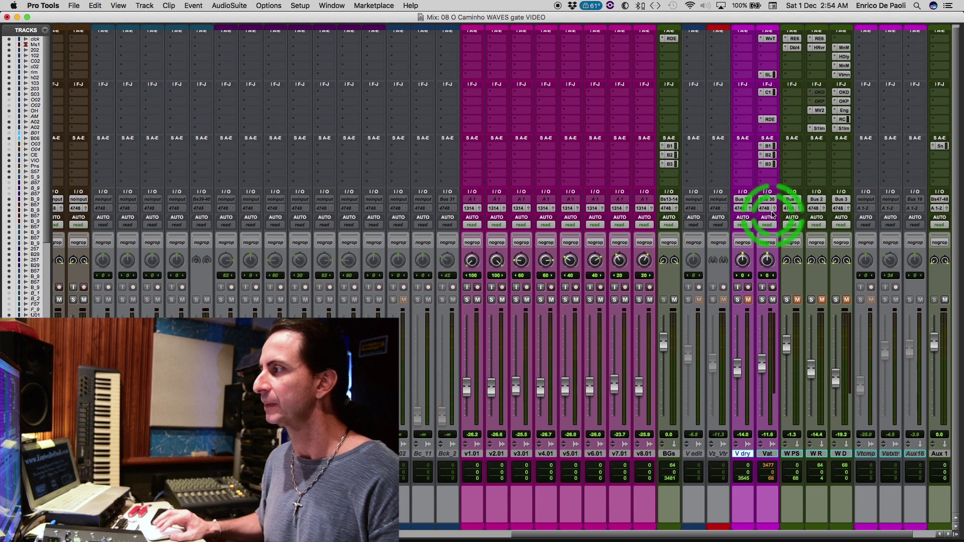
{"action": "left_click", "coordinate": [769, 39]}
{"action": "left_click_drag", "start_coordinate": [547, 129], "coordinate": [535, 57]}
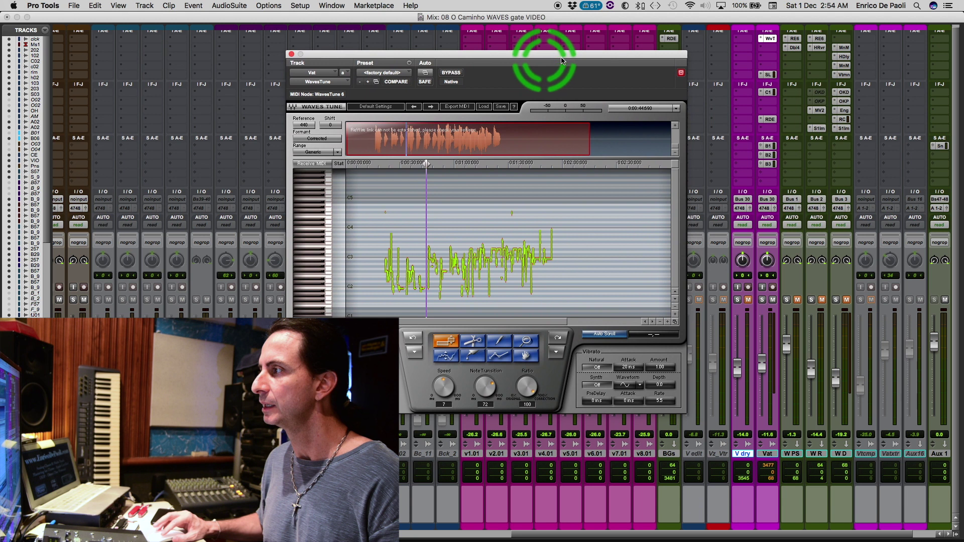
Open the SSL G-Channel insert on the Vat track and engage the HMF x3 switch in its EQ
{"action": "left_click", "coordinate": [769, 76]}
{"action": "left_click", "coordinate": [769, 76]}
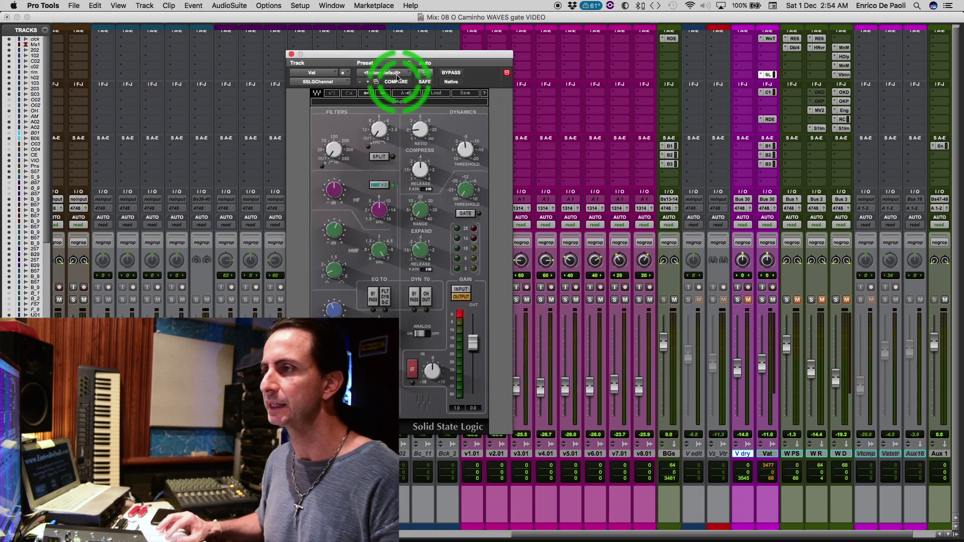
{"action": "left_click_drag", "start_coordinate": [379, 57], "coordinate": [469, 71]}
{"action": "left_click_drag", "start_coordinate": [430, 270], "coordinate": [450, 283]}
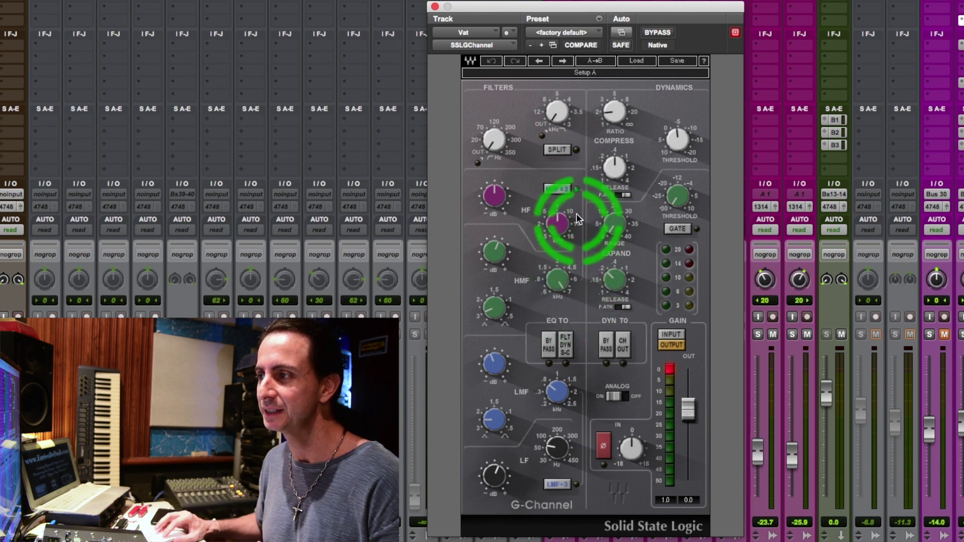
{"action": "left_click", "coordinate": [555, 191]}
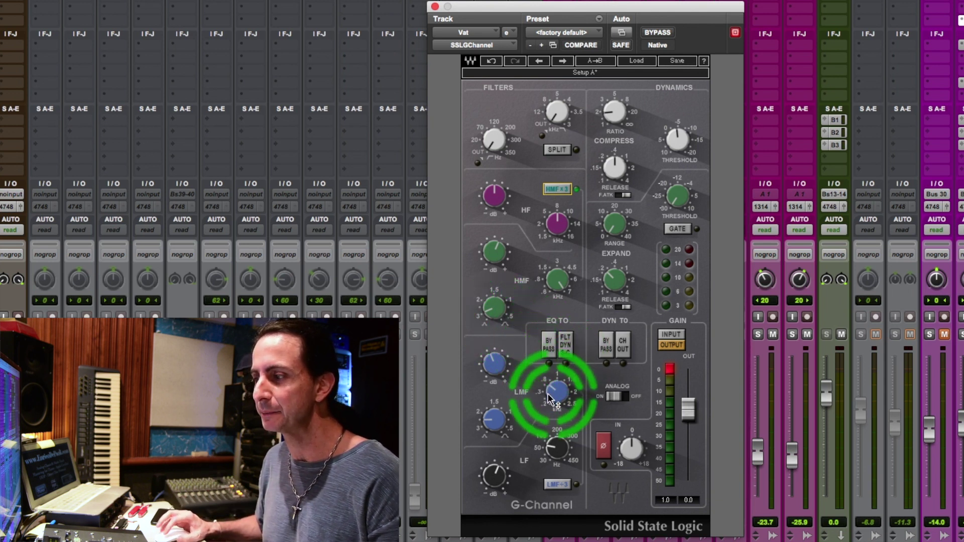
{"action": "mouse_move", "coordinate": [553, 404]}
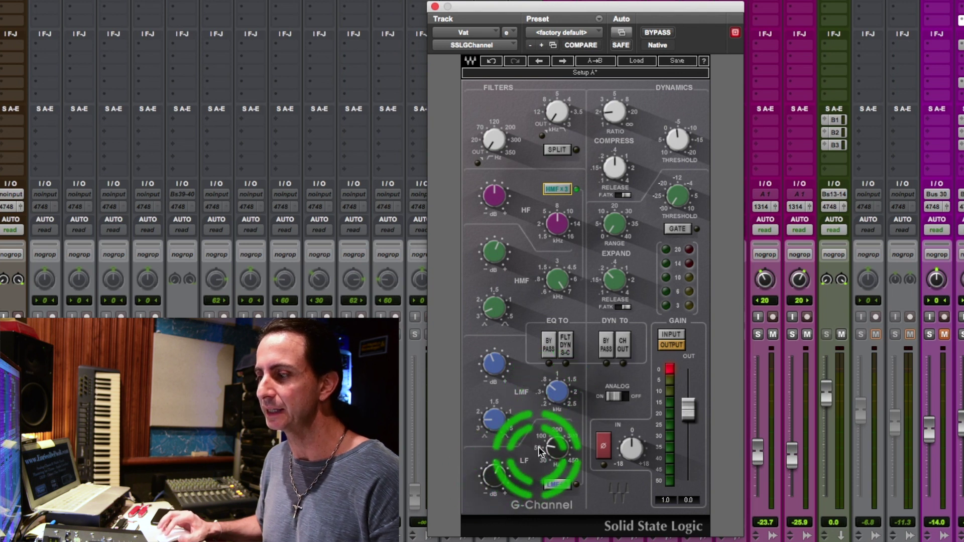
{"action": "mouse_move", "coordinate": [549, 446]}
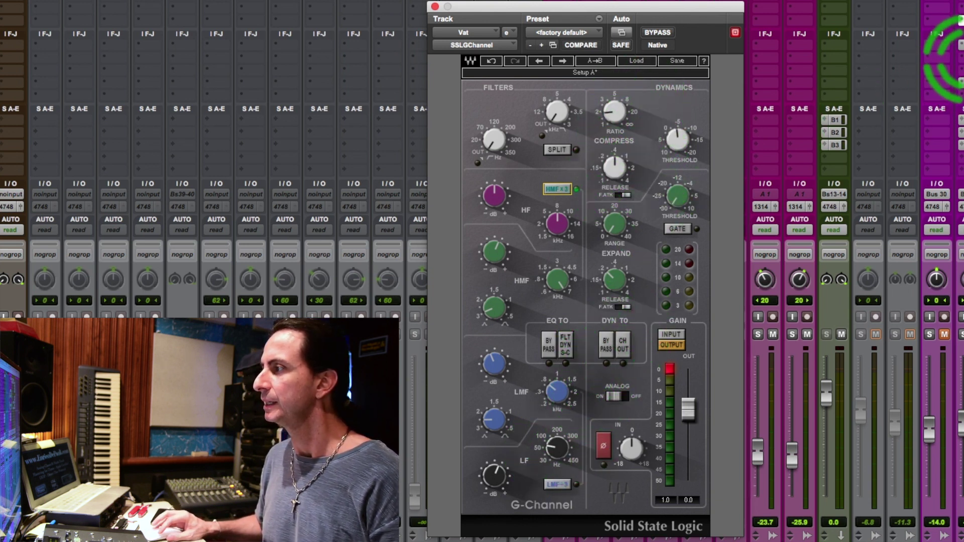
Review the settings of the C1 comp-sc and RDeEsser inserts on the Vat track, closing the de-esser window when done
{"action": "left_click", "coordinate": [962, 45]}
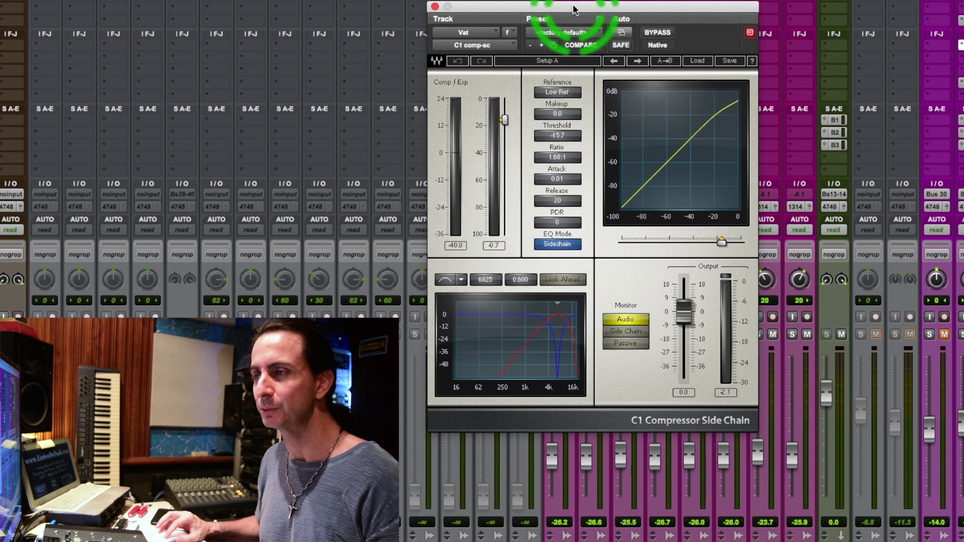
{"action": "left_click_drag", "start_coordinate": [573, 8], "coordinate": [555, 9]}
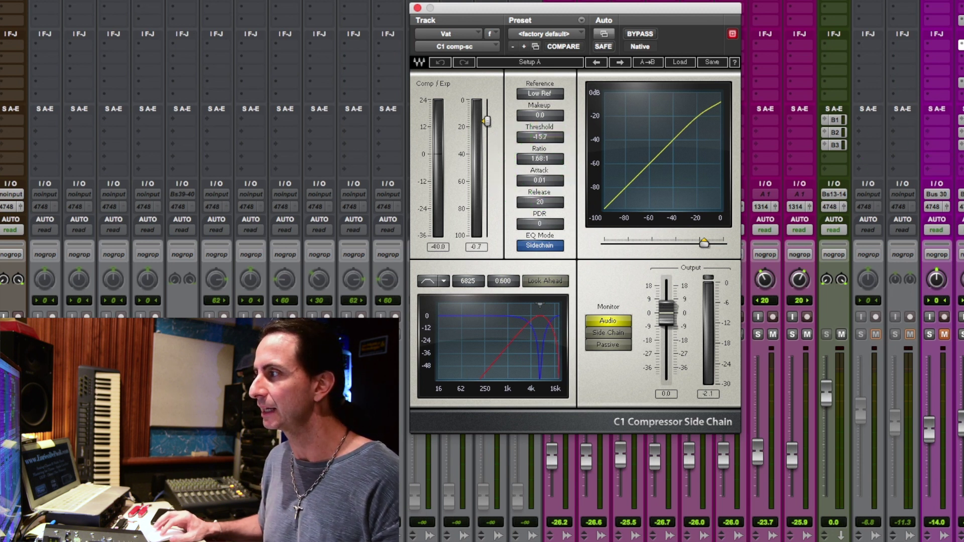
{"action": "left_click", "coordinate": [960, 85]}
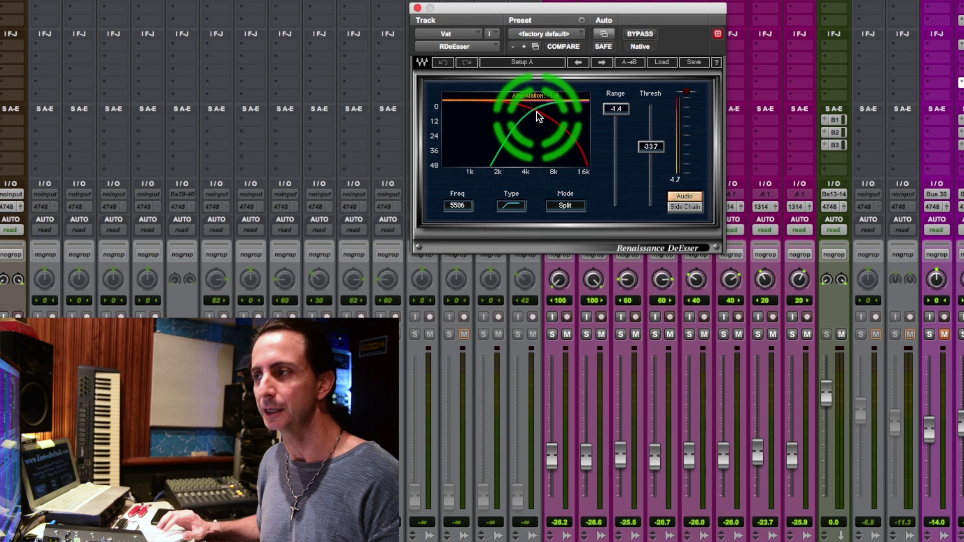
{"action": "left_click_drag", "start_coordinate": [554, 14], "coordinate": [552, 63]}
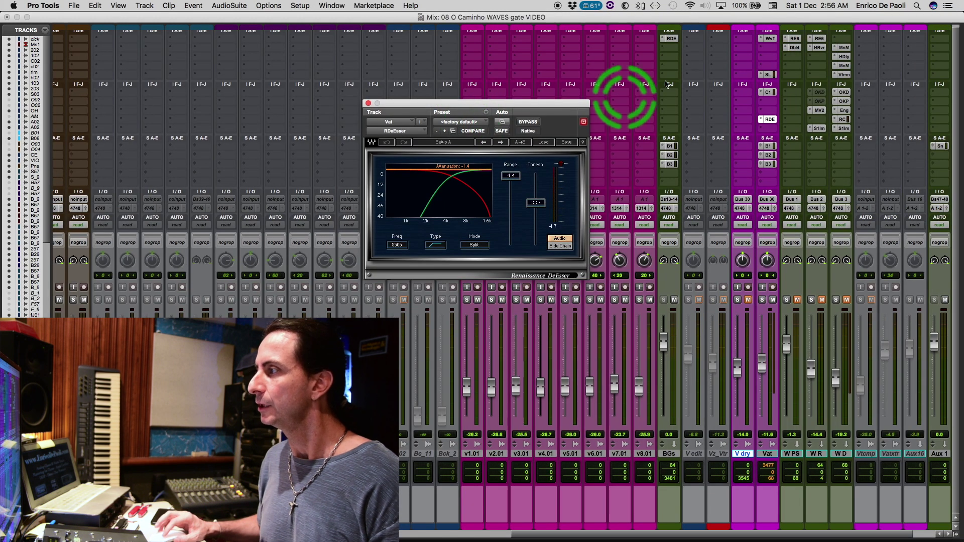
{"action": "left_click", "coordinate": [768, 119]}
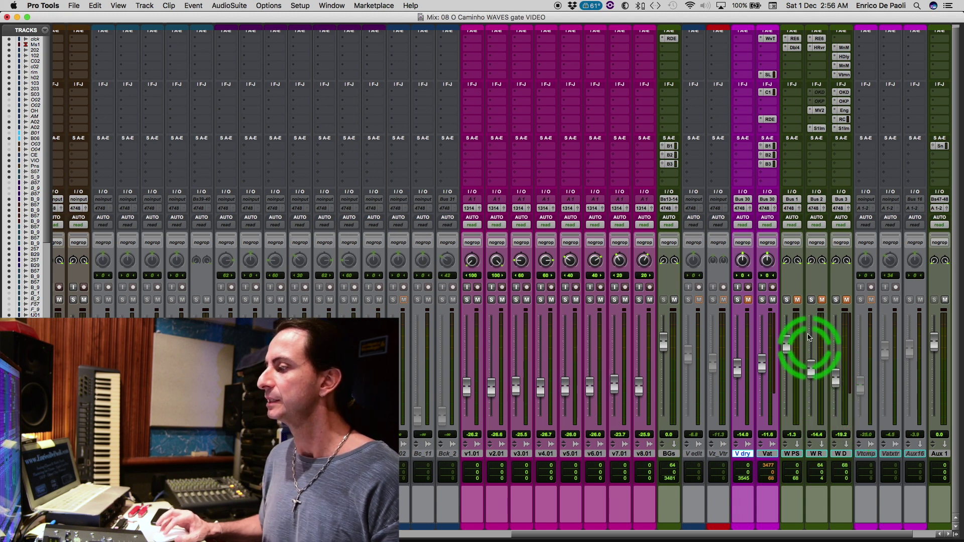
Unmute the W PS effect track and toggle the mute of the Vat track
{"action": "left_click", "coordinate": [797, 300]}
{"action": "left_click", "coordinate": [773, 300]}
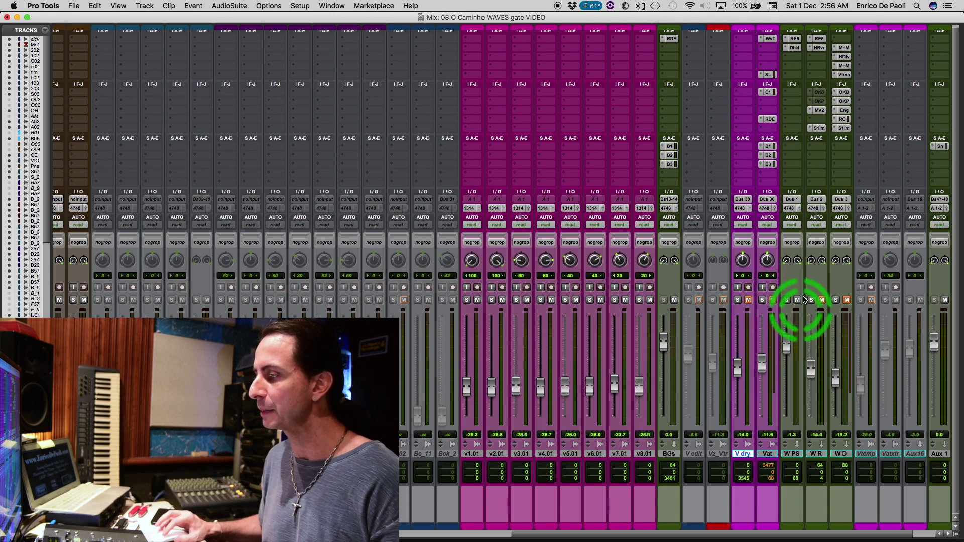
Review the REQ 6 and Doubler4 inserts on the W PS track and set its fader to -0.2 dB
{"action": "left_click", "coordinate": [794, 39]}
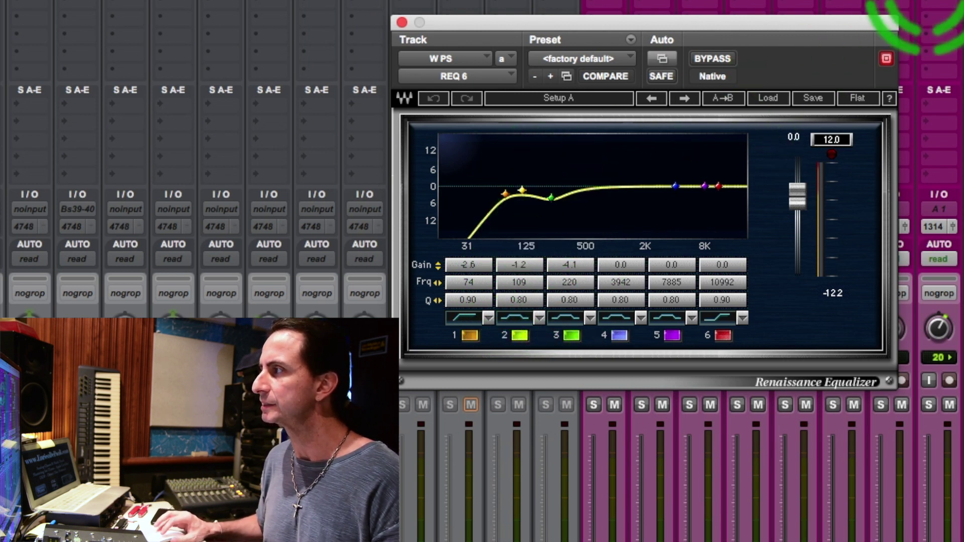
{"action": "left_click", "coordinate": [938, 1]}
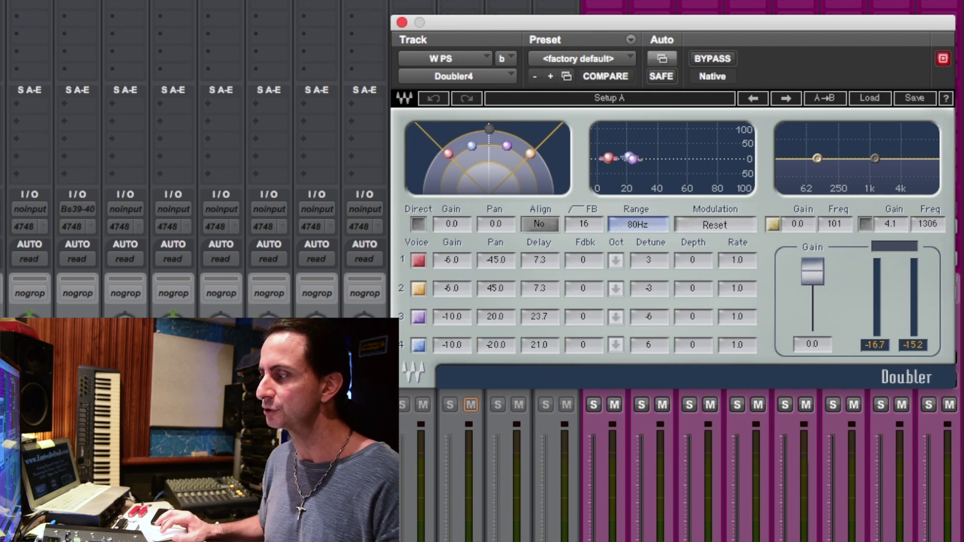
{"action": "left_click", "coordinate": [415, 347]}
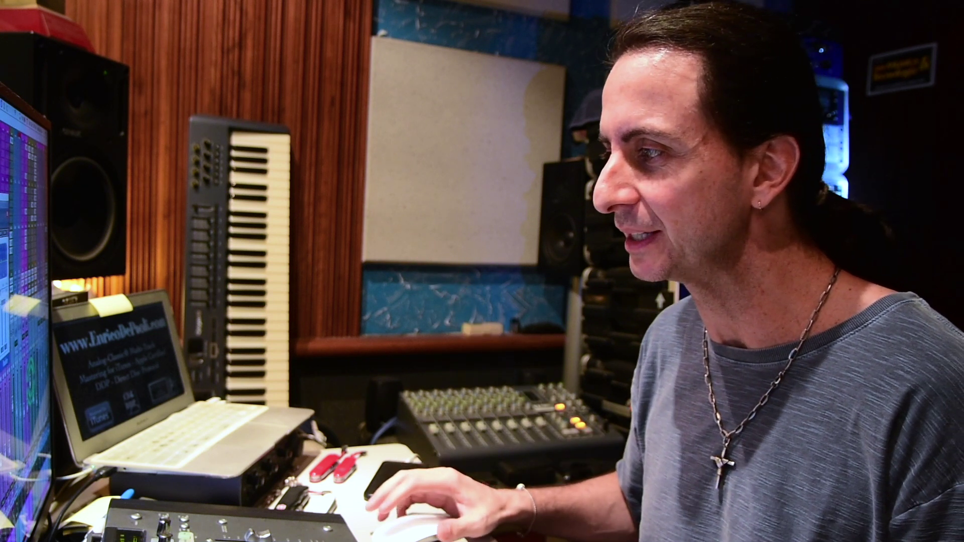
{"action": "left_click", "coordinate": [788, 342]}
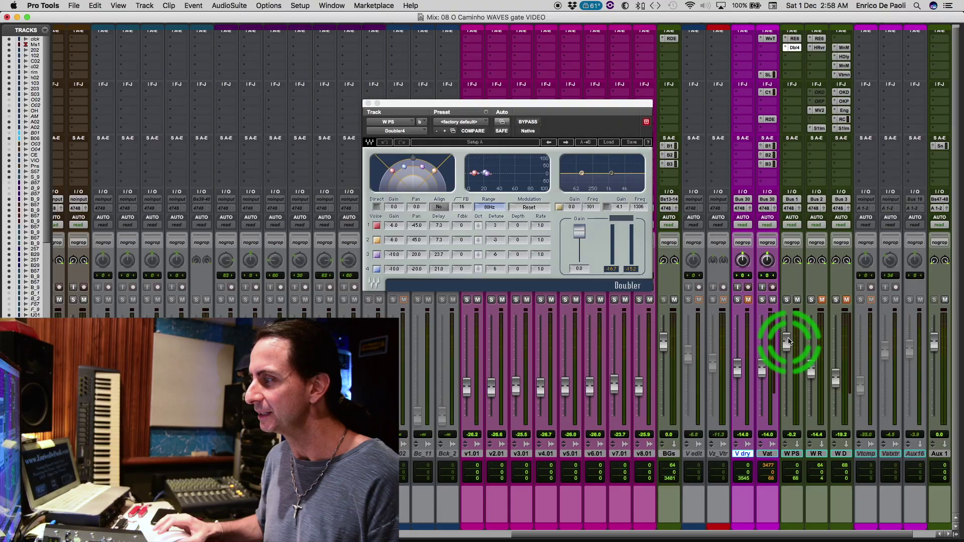
Unmute the W R track and review its REQ 6 and H-Reverb inserts, including the reverb's pre-delay
{"action": "left_click", "coordinate": [821, 299]}
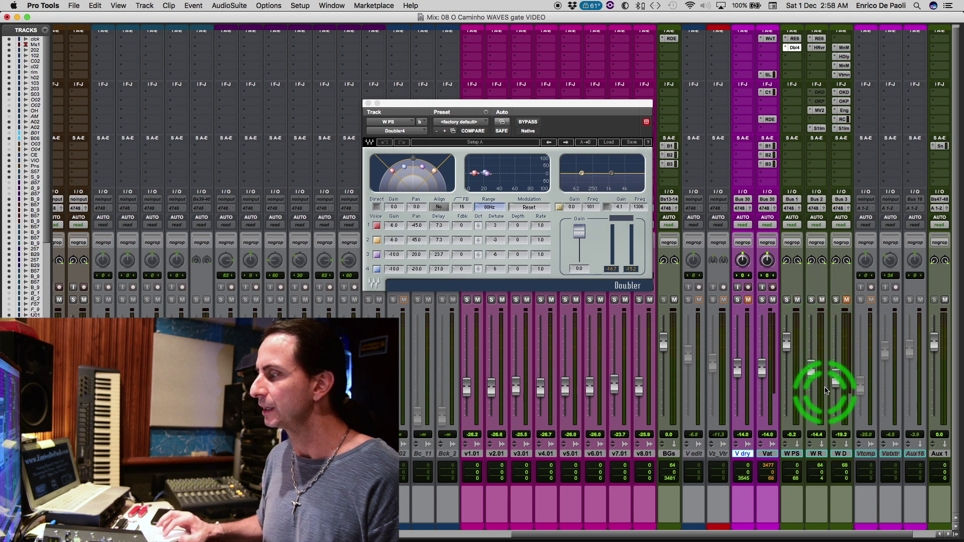
{"action": "left_click", "coordinate": [820, 38]}
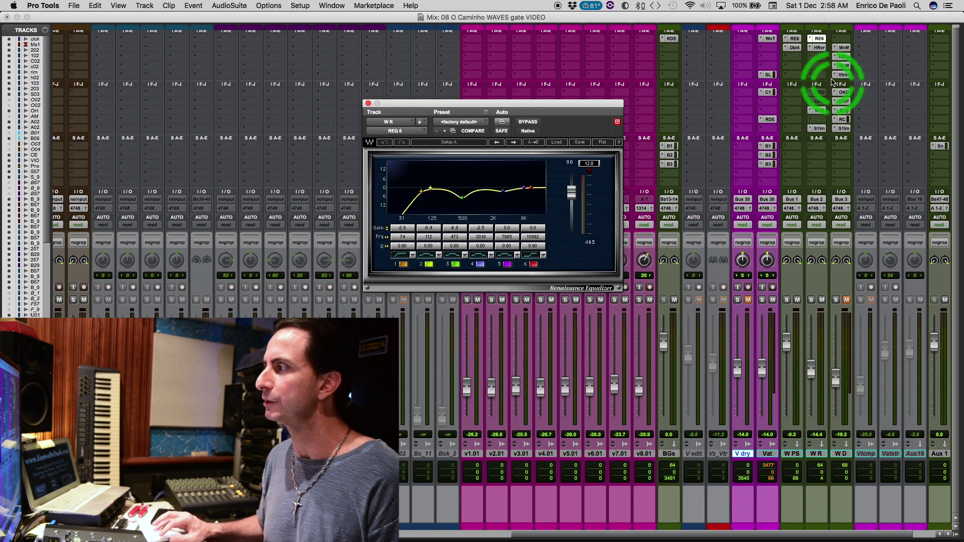
{"action": "left_click", "coordinate": [818, 47]}
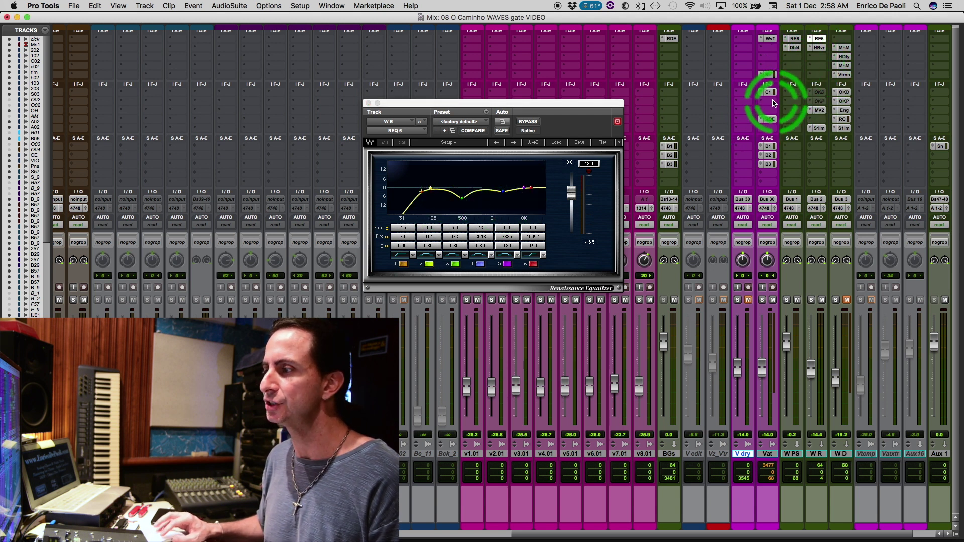
{"action": "left_click_drag", "start_coordinate": [563, 104], "coordinate": [516, 92]}
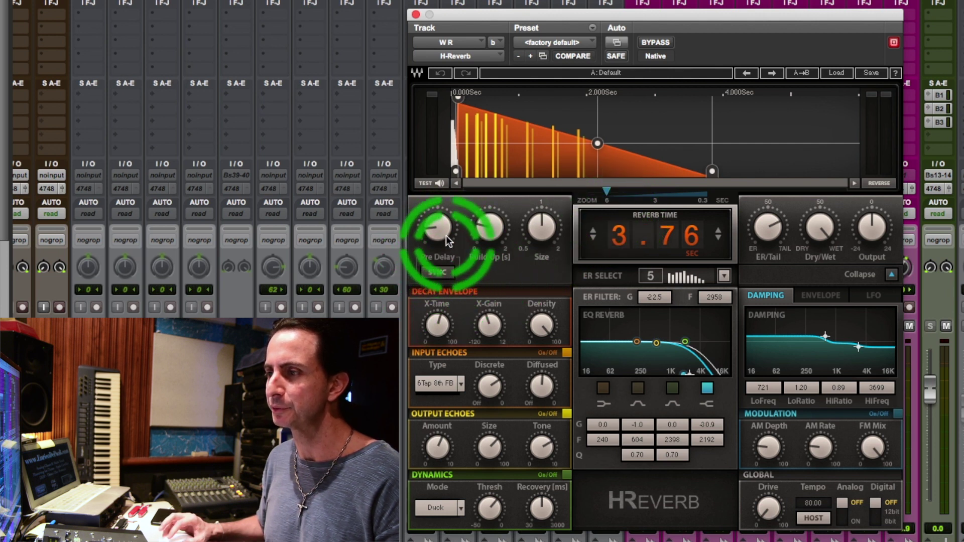
{"action": "left_click_drag", "start_coordinate": [438, 233], "coordinate": [429, 258]}
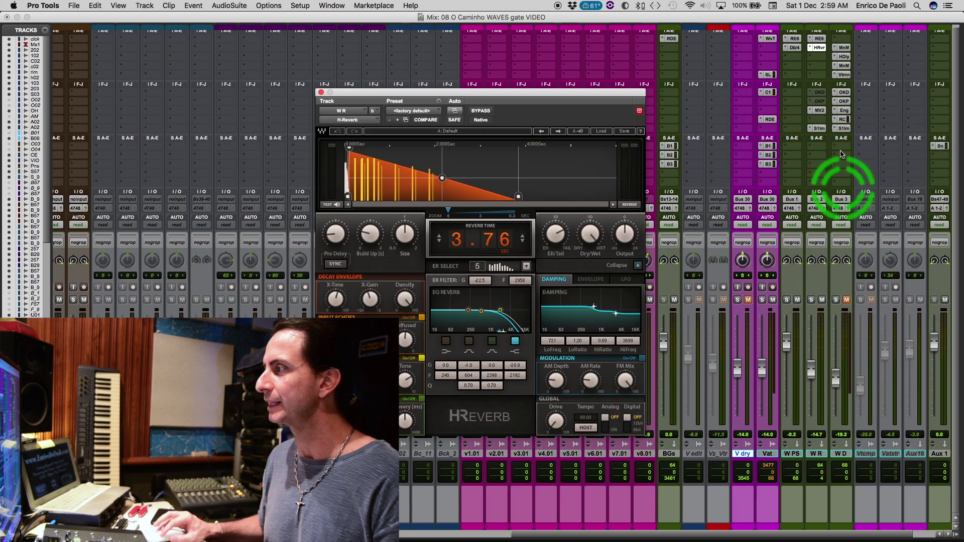
Examine the two MondoMod inserts and the H-Delay on the W D track, comparing their modulation and rotation settings
{"action": "left_click", "coordinate": [845, 48]}
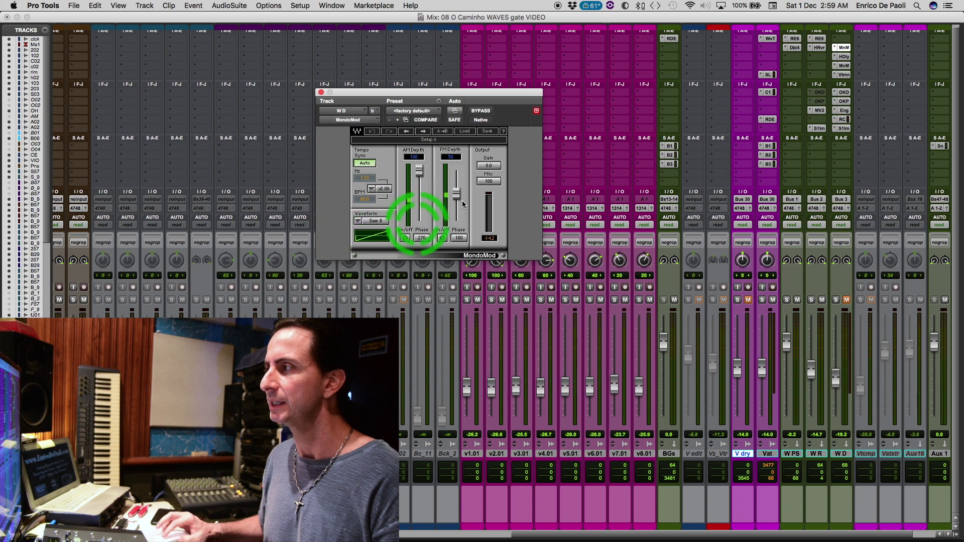
{"action": "left_click", "coordinate": [846, 56]}
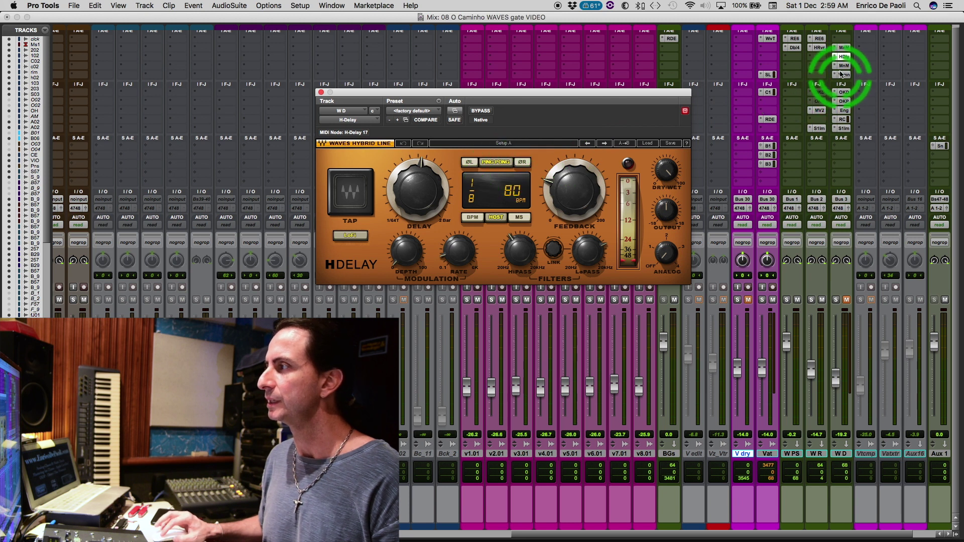
{"action": "left_click", "coordinate": [843, 66]}
{"action": "left_click", "coordinate": [660, 106]}
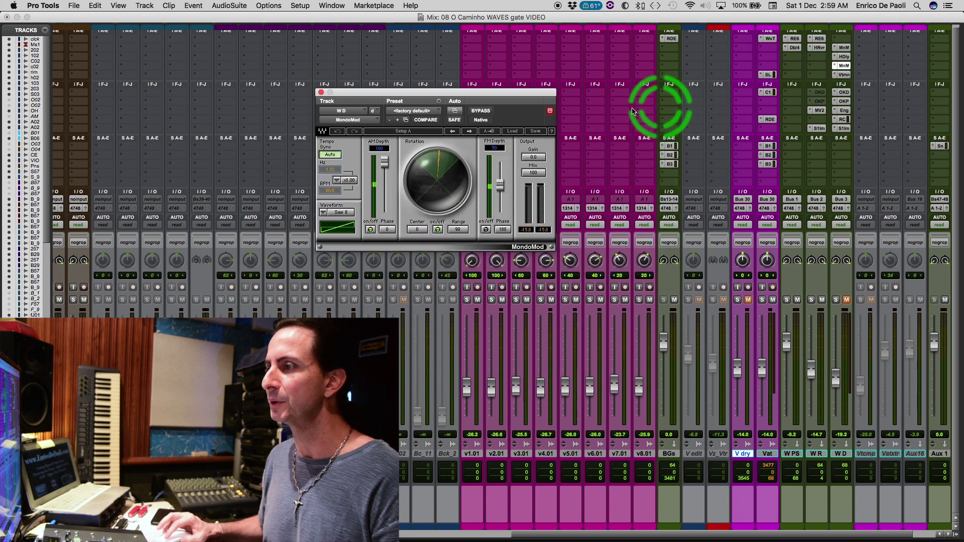
{"action": "left_click", "coordinate": [437, 181]}
{"action": "left_click_drag", "start_coordinate": [437, 177], "coordinate": [424, 215]}
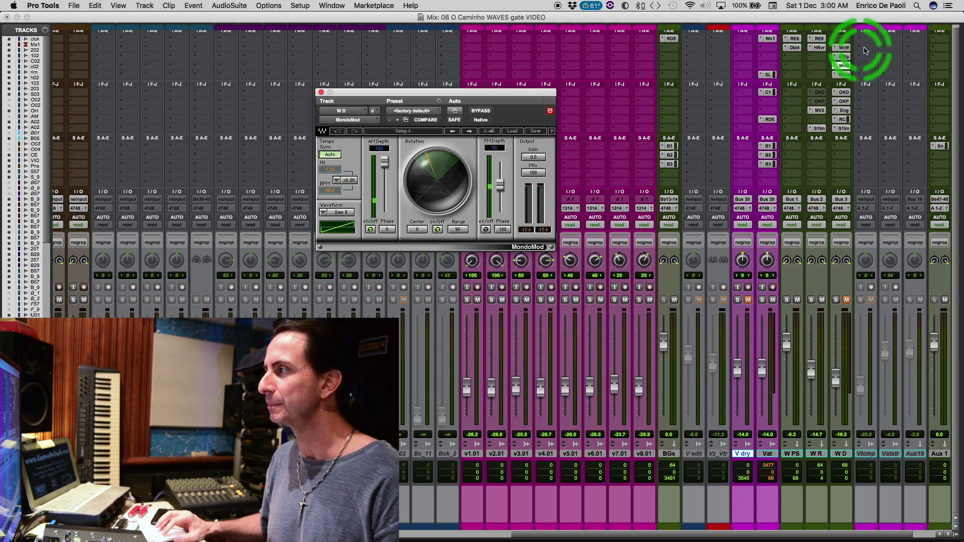
{"action": "left_click", "coordinate": [847, 48]}
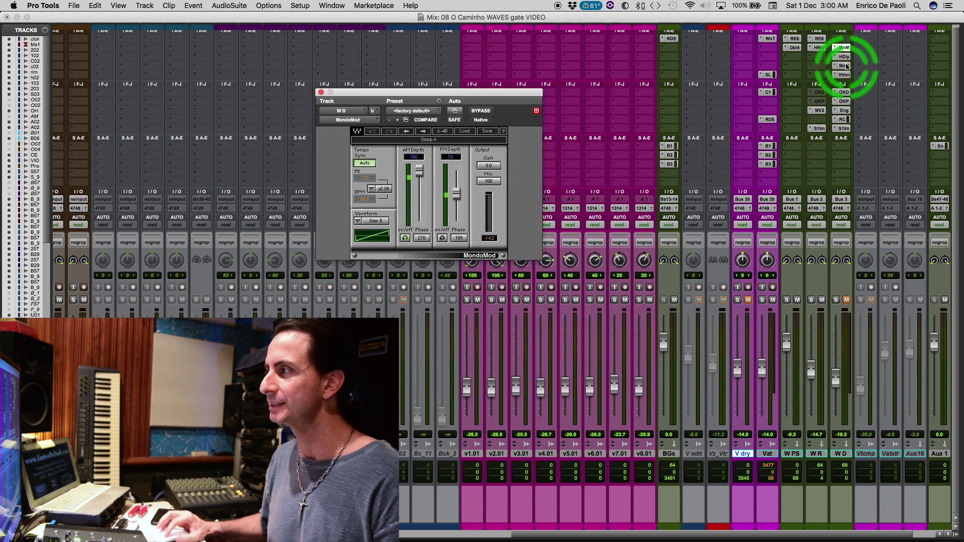
{"action": "left_click", "coordinate": [844, 66]}
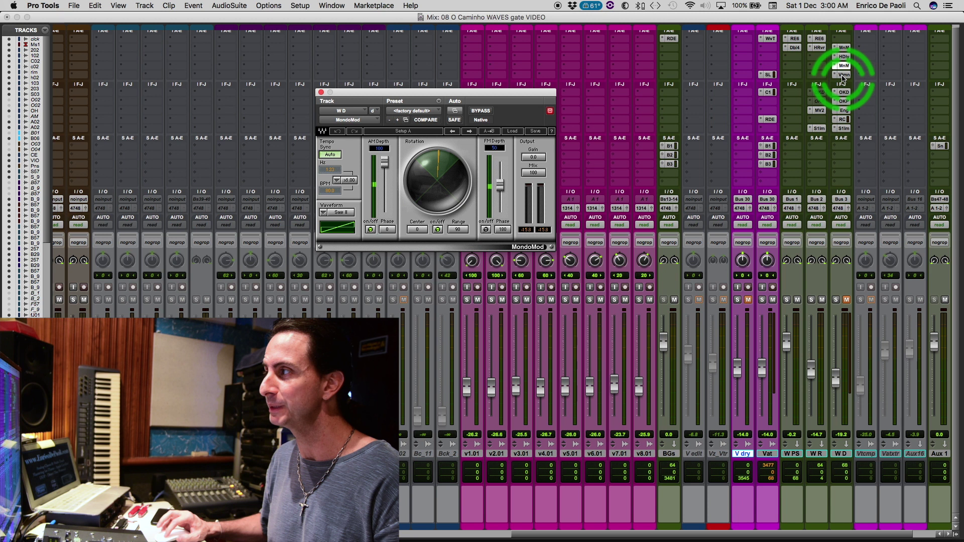
Review the Vitamin, OneKnob Driver, OneKnob Phatter, Enigma, RCompressor and S1 Imager inserts on the W D track, and unmute the track
{"action": "left_click", "coordinate": [844, 75]}
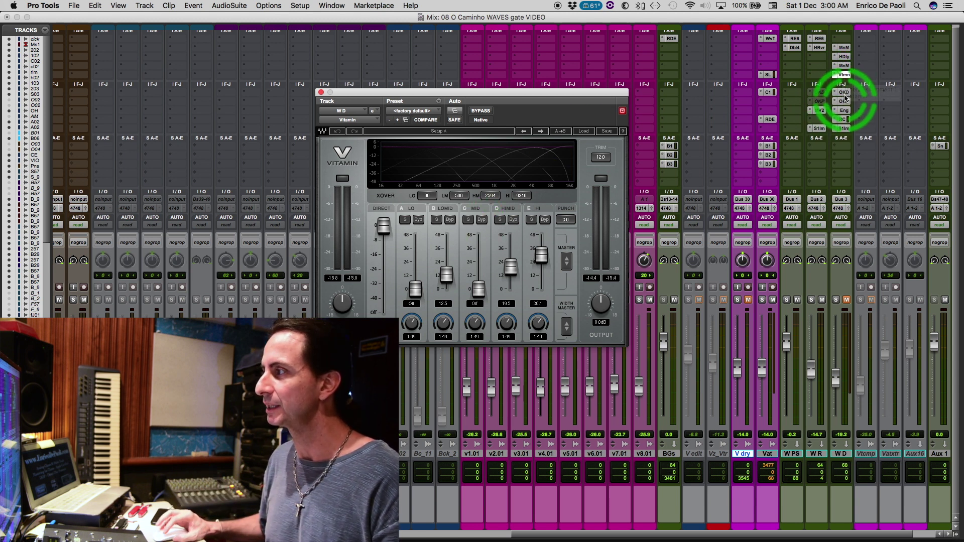
{"action": "left_click", "coordinate": [843, 93]}
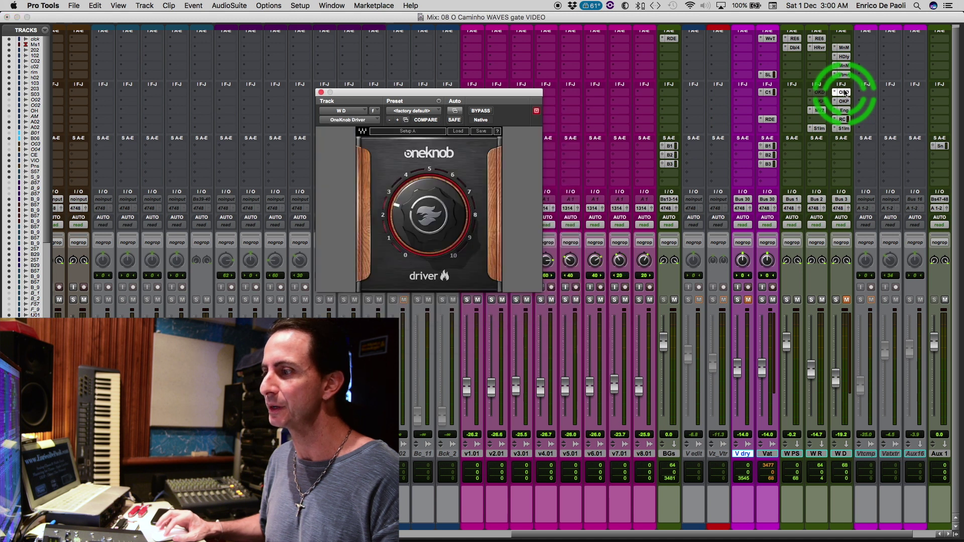
{"action": "left_click", "coordinate": [844, 102]}
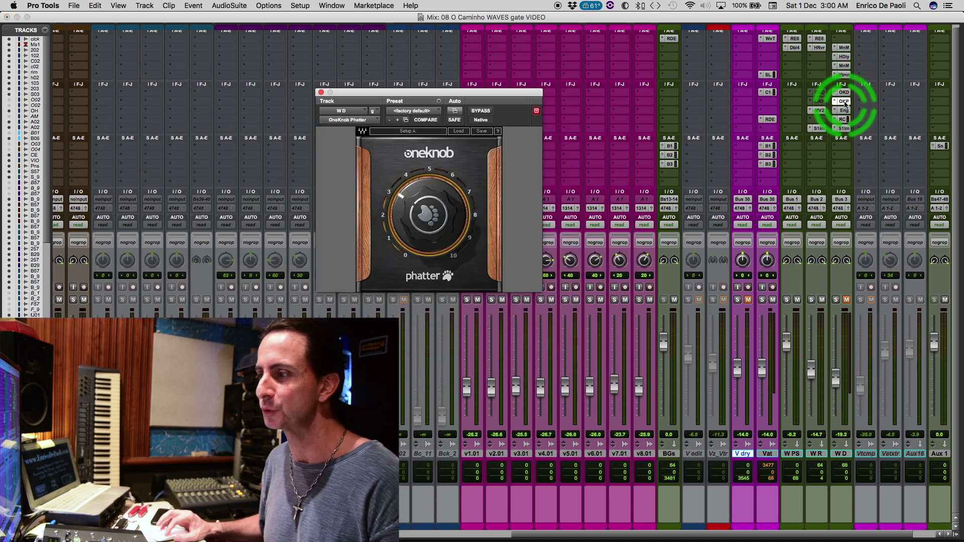
{"action": "left_click", "coordinate": [844, 111]}
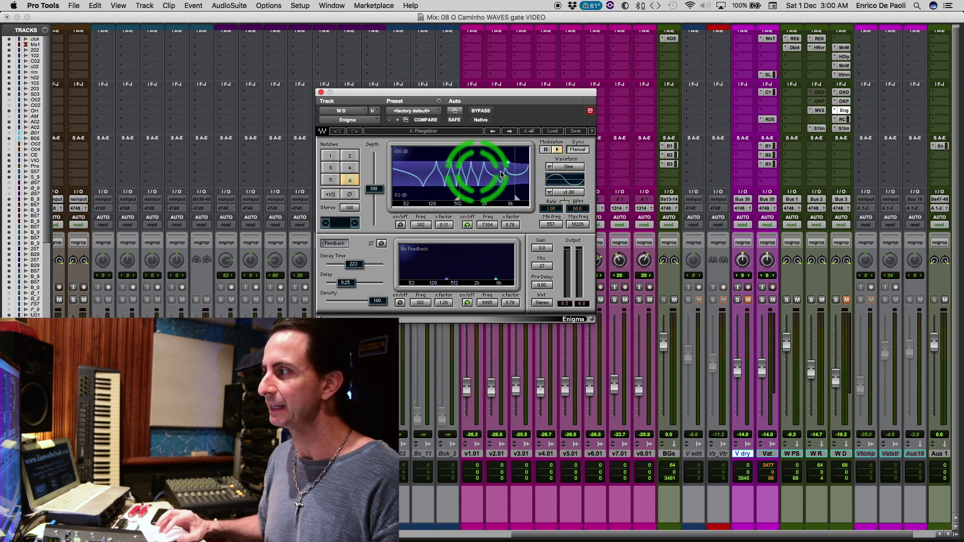
{"action": "left_click", "coordinate": [846, 120]}
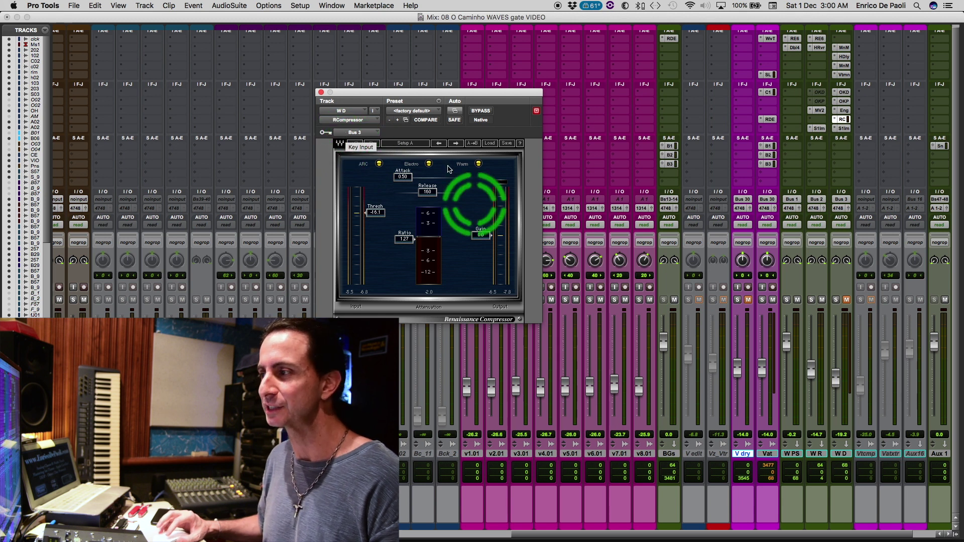
{"action": "left_click", "coordinate": [843, 128]}
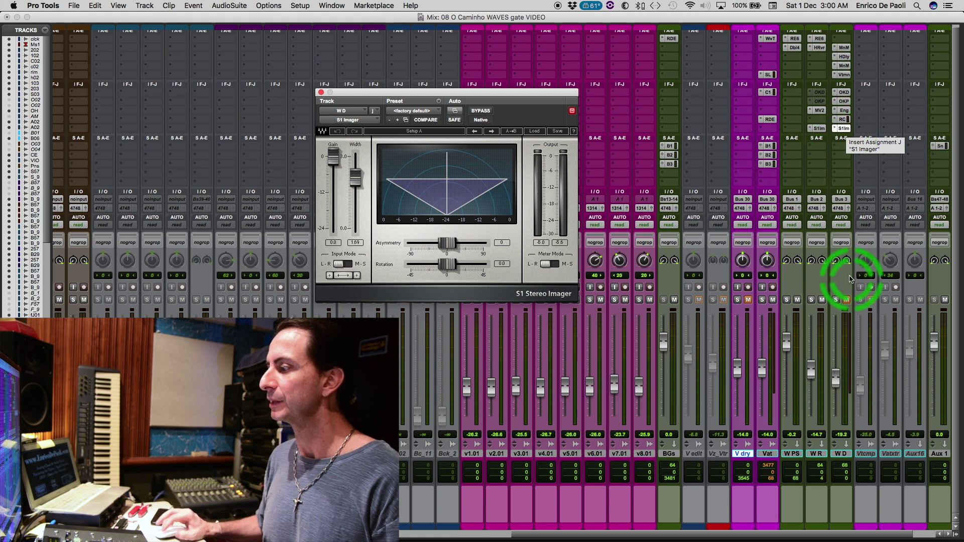
{"action": "left_click", "coordinate": [847, 300]}
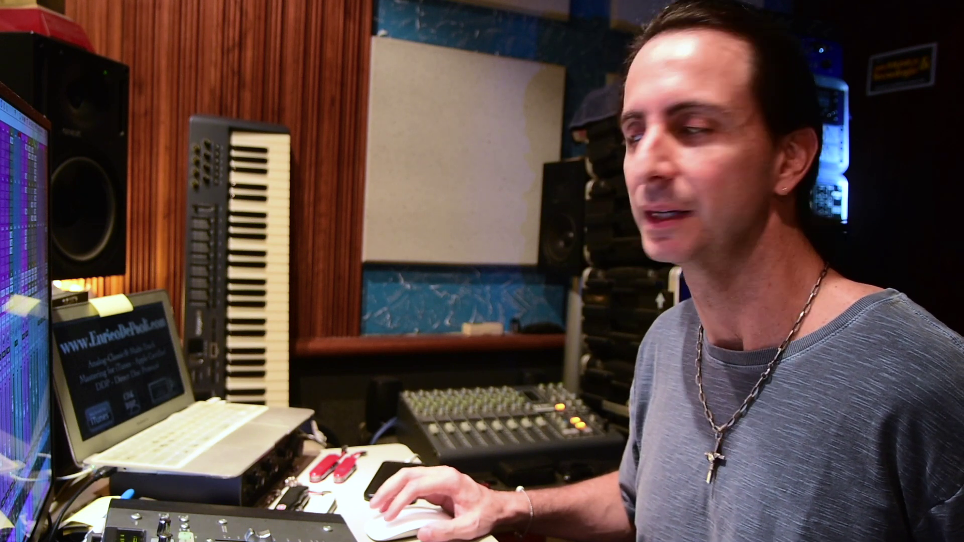
Step through the W D track's MondoMod, H-Delay, OneKnob Driver, OneKnob Phatter and Enigma inserts again, returning to the first MondoMod's modulation settings
{"action": "left_click", "coordinate": [845, 48]}
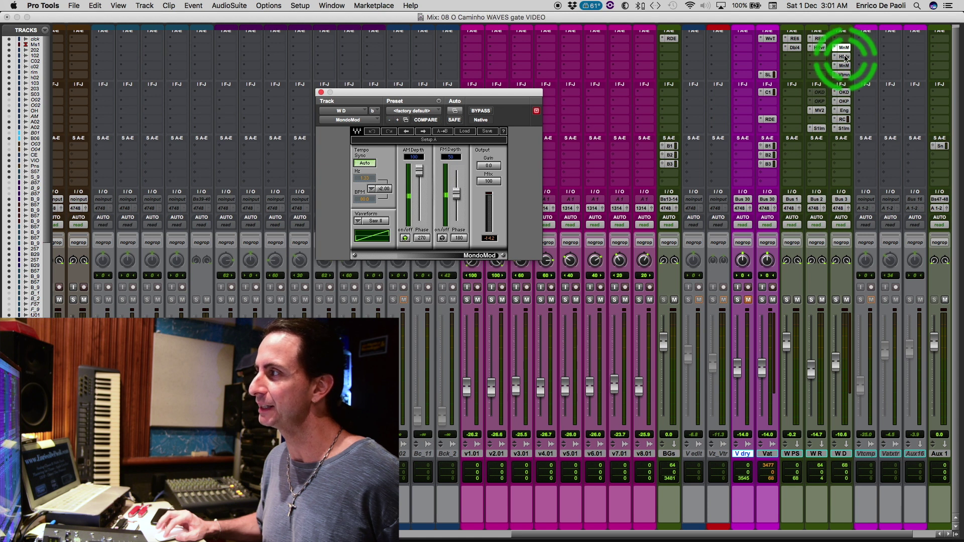
{"action": "left_click", "coordinate": [845, 57]}
{"action": "left_click", "coordinate": [844, 66]}
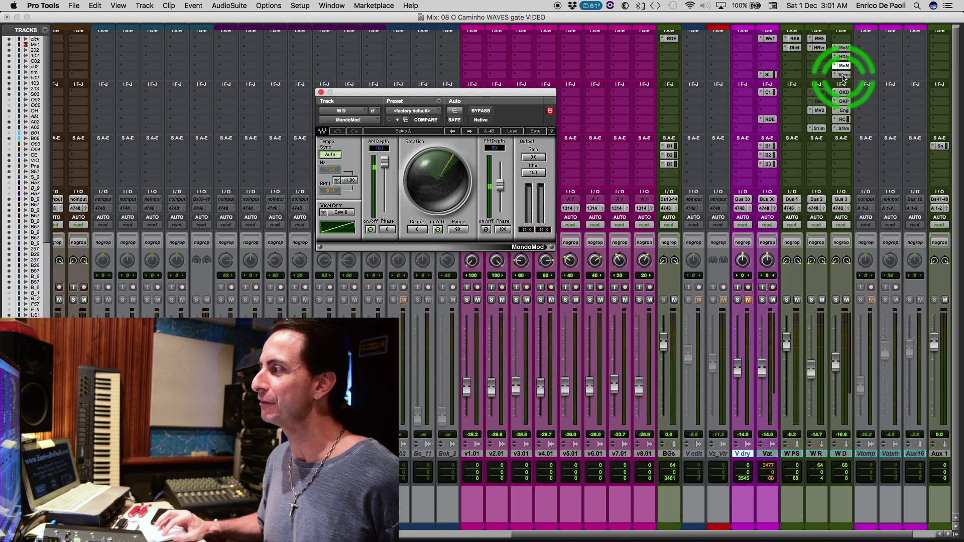
{"action": "left_click", "coordinate": [844, 92]}
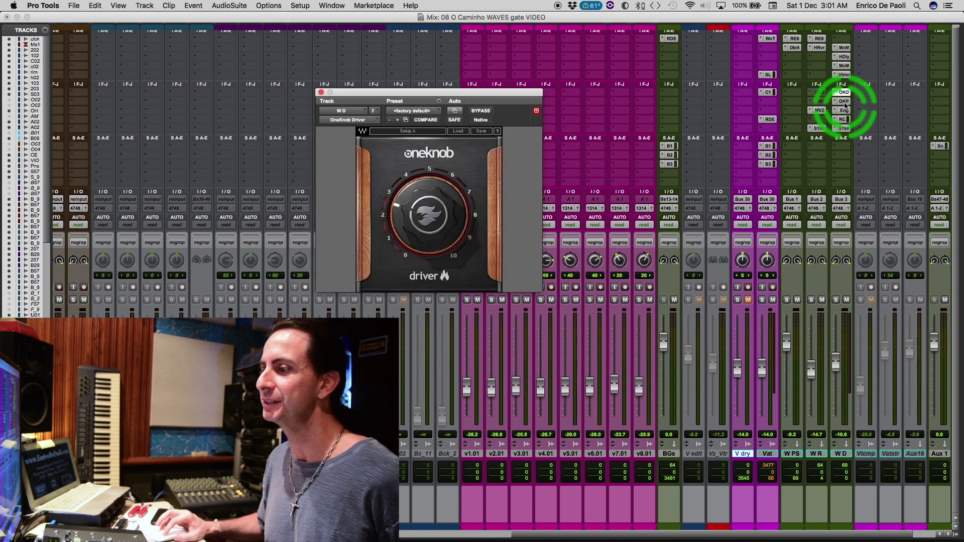
{"action": "left_click", "coordinate": [844, 101]}
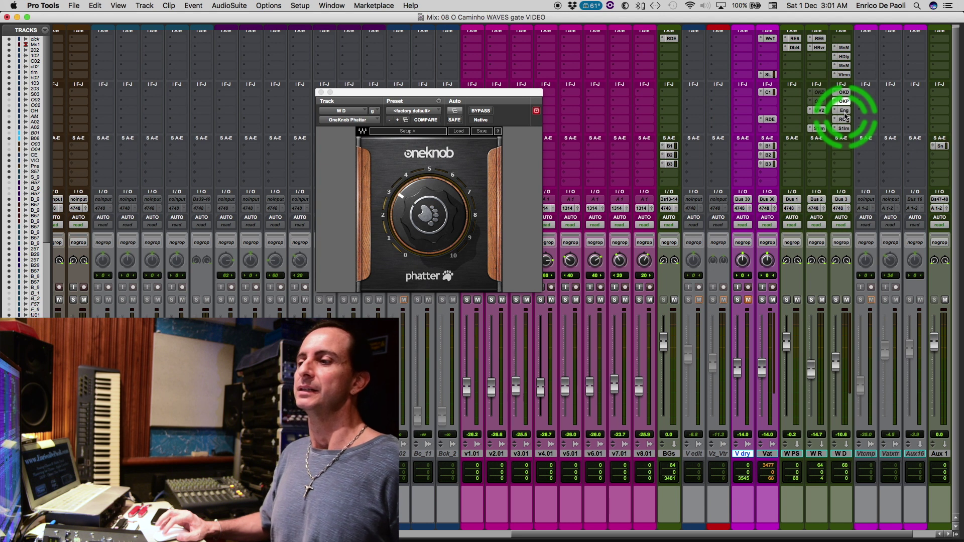
{"action": "left_click", "coordinate": [845, 111]}
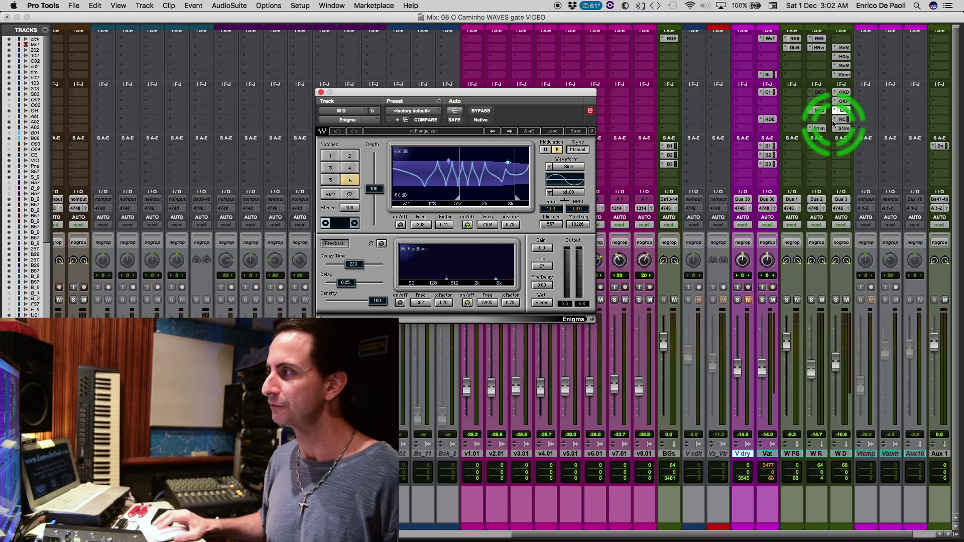
{"action": "left_click", "coordinate": [844, 48]}
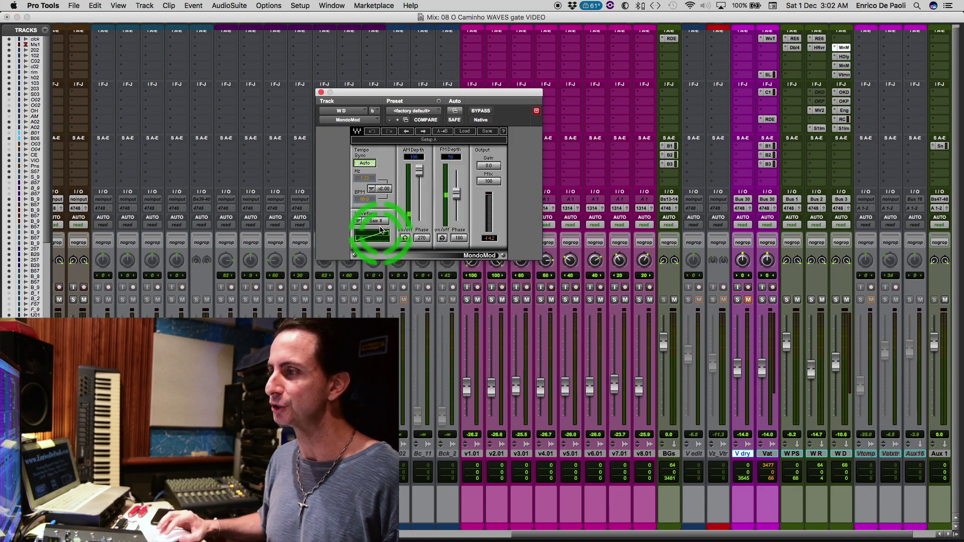